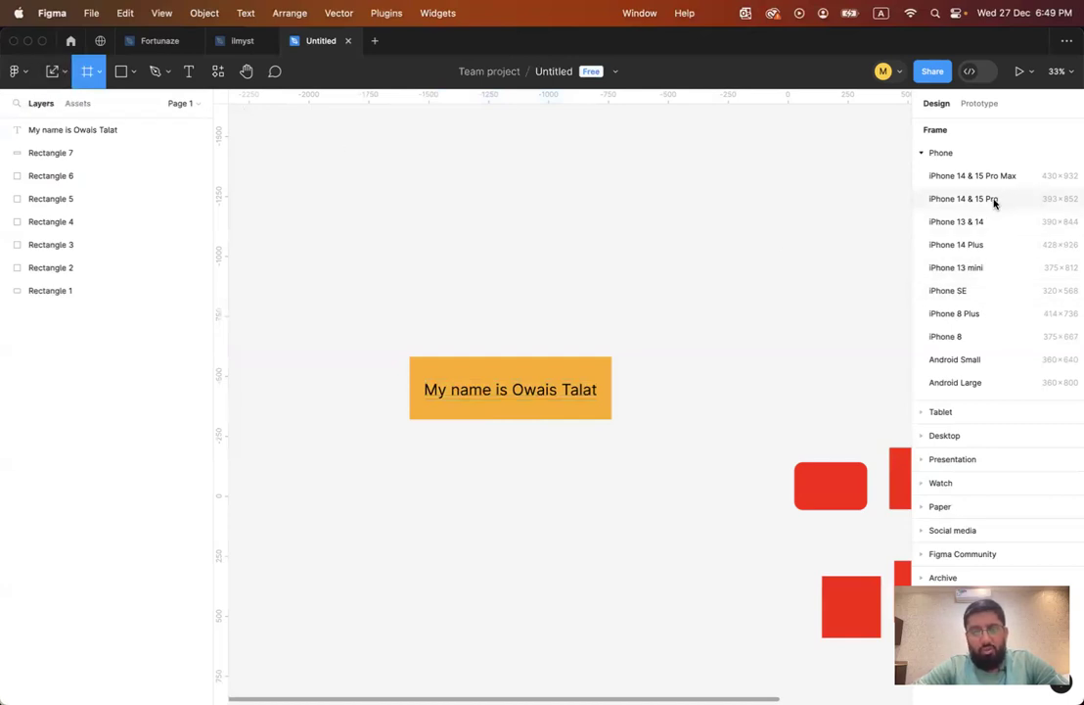
Make Move the active tool in place of the Scale tool.
left_click(51, 72)
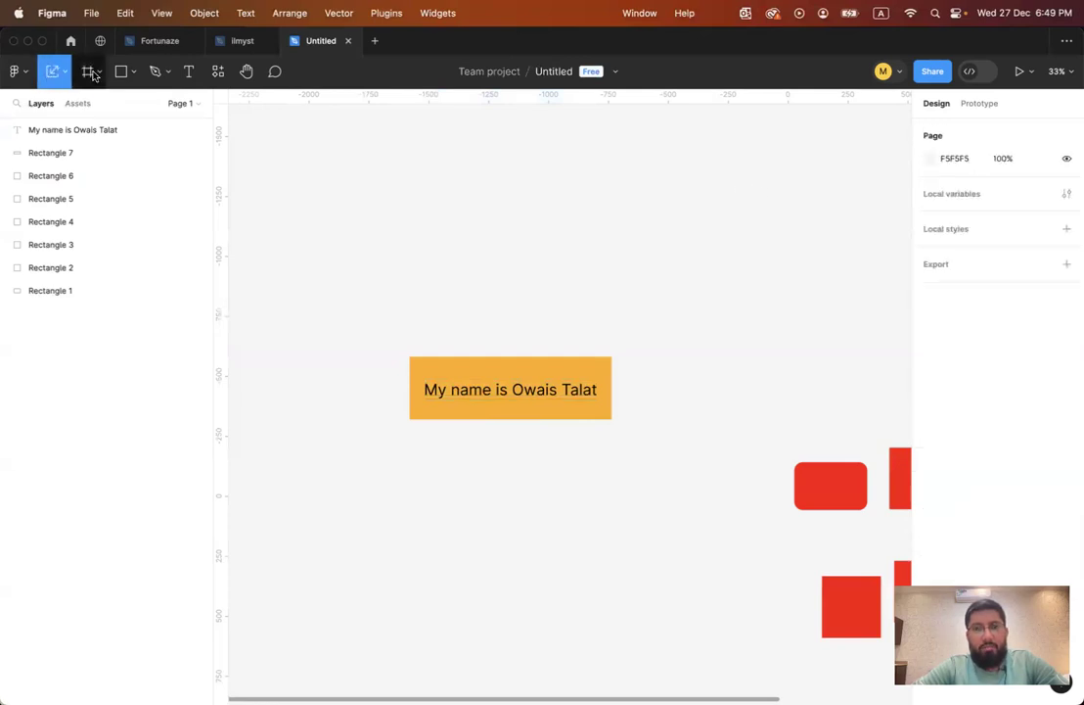
left_click(89, 75)
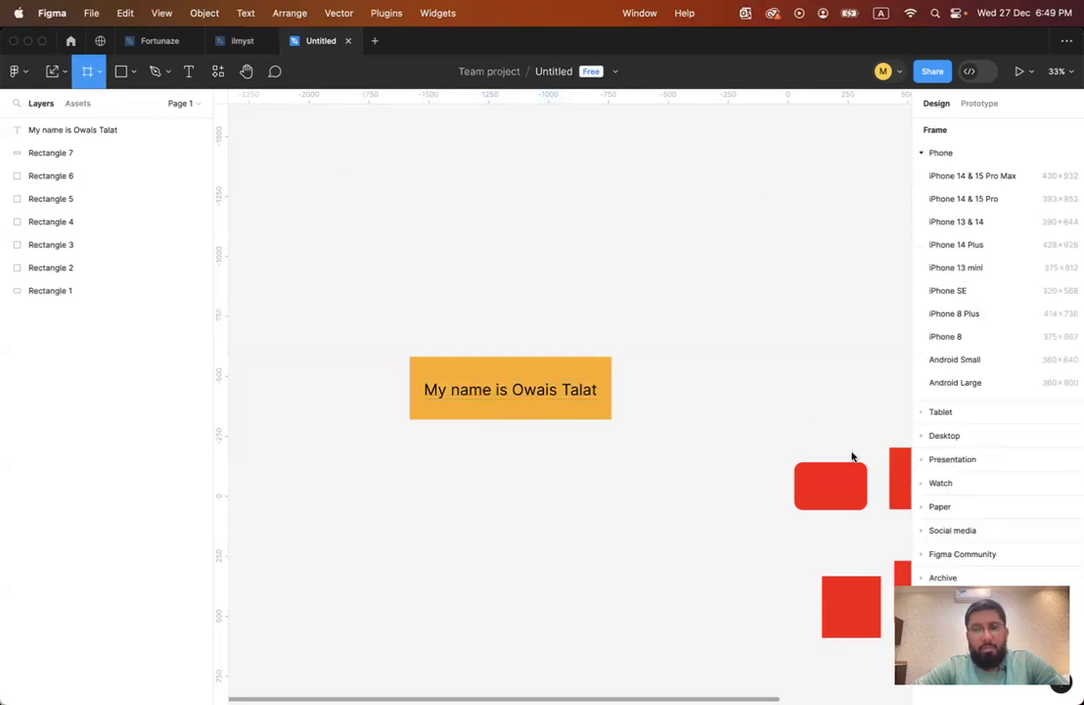
left_click(59, 71)
left_click(49, 104)
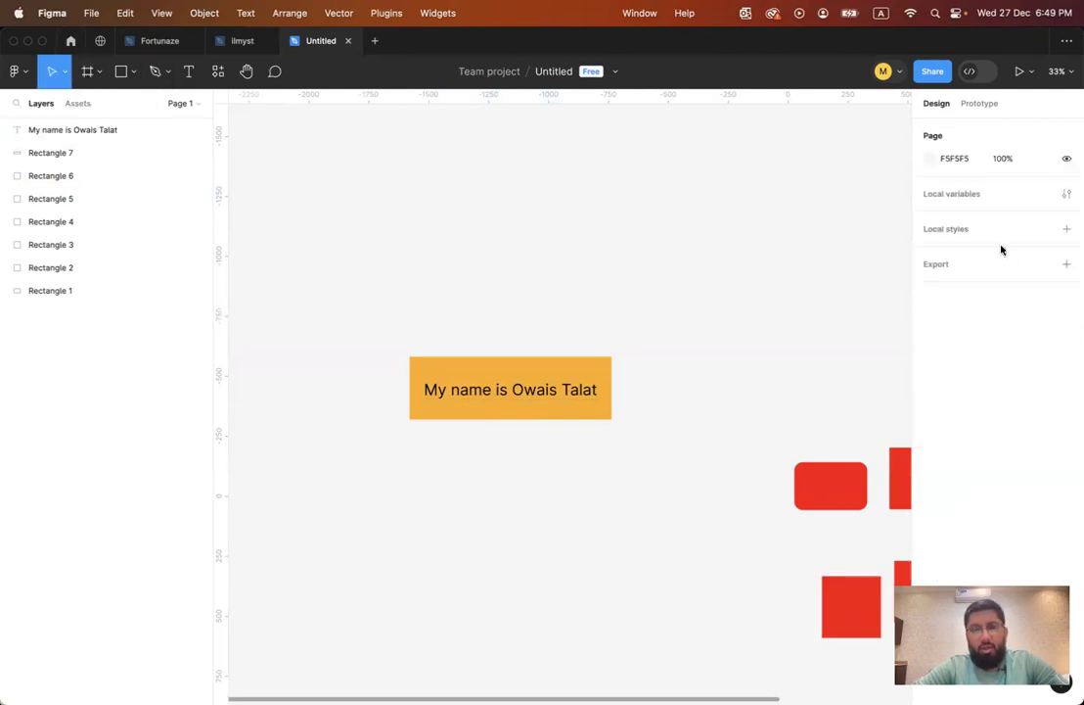
Activate the Frame tool and examine the preset sizes under Phone, Tablet, Desktop and Presentation.
left_click(85, 77)
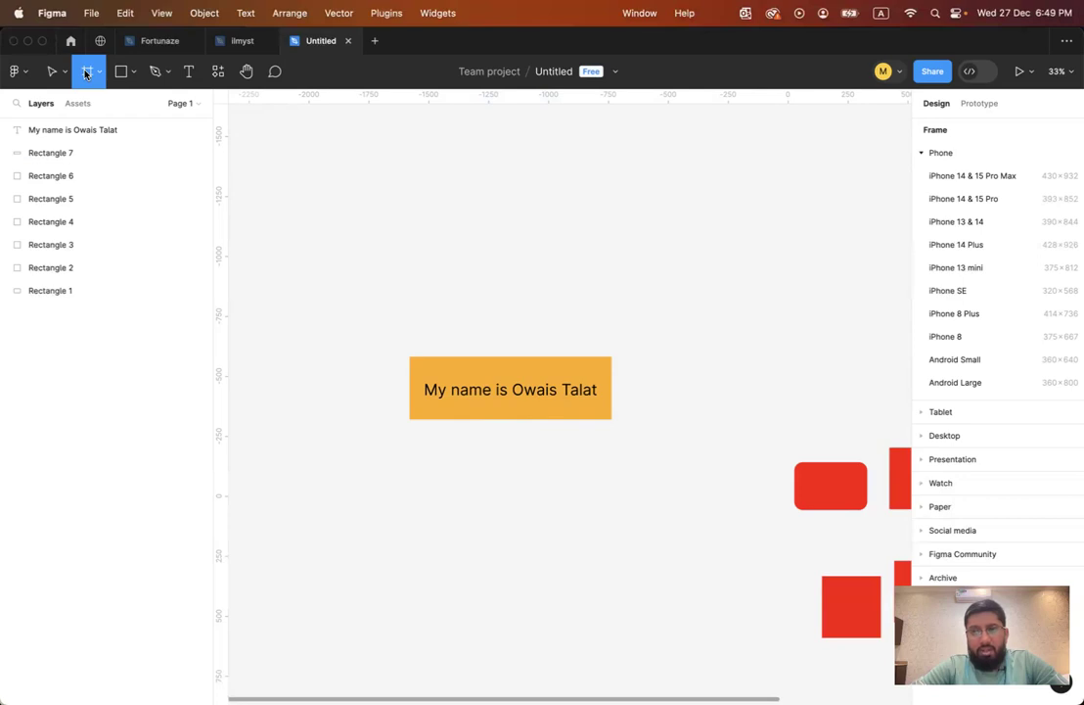
left_click(921, 153)
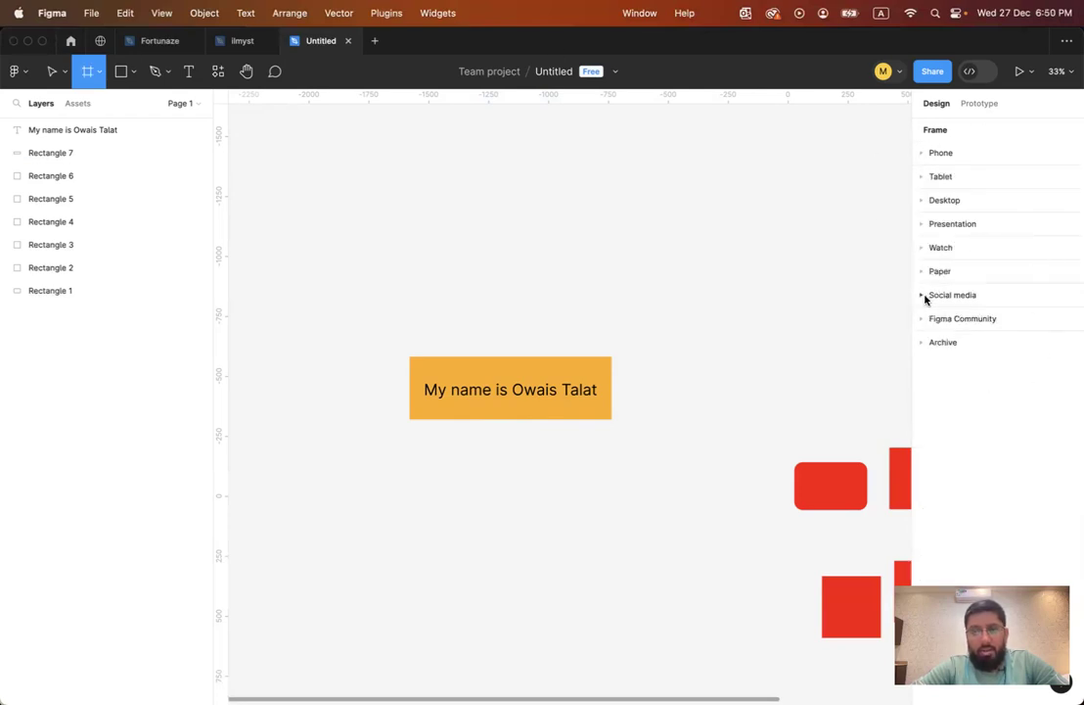
left_click(922, 153)
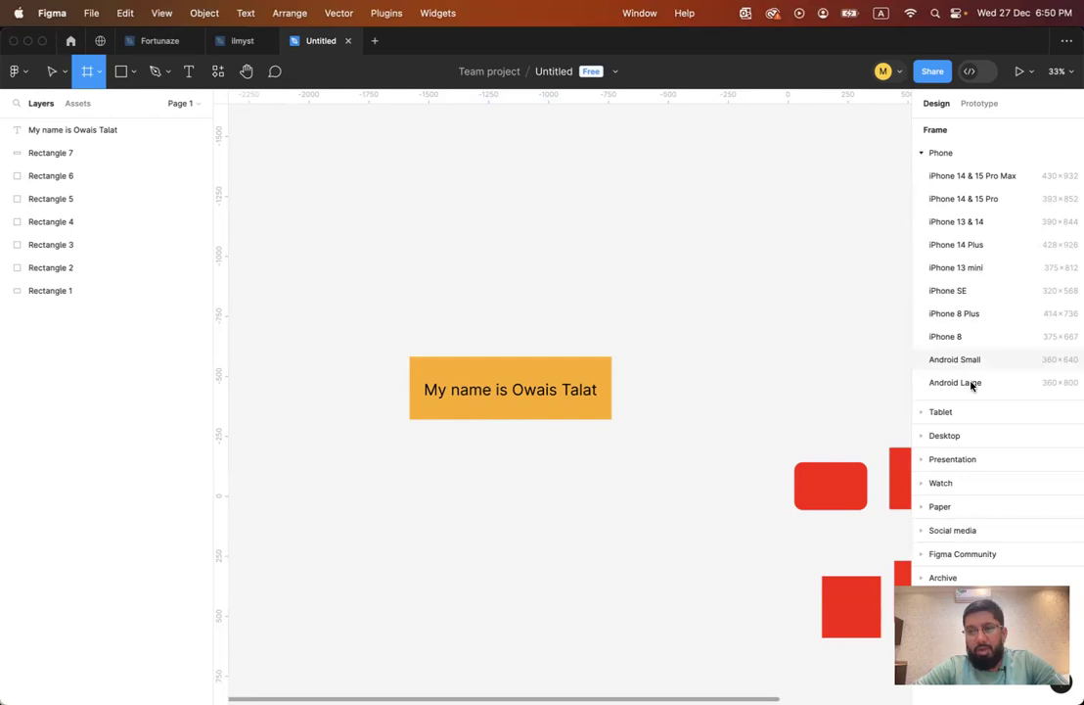
left_click(922, 155)
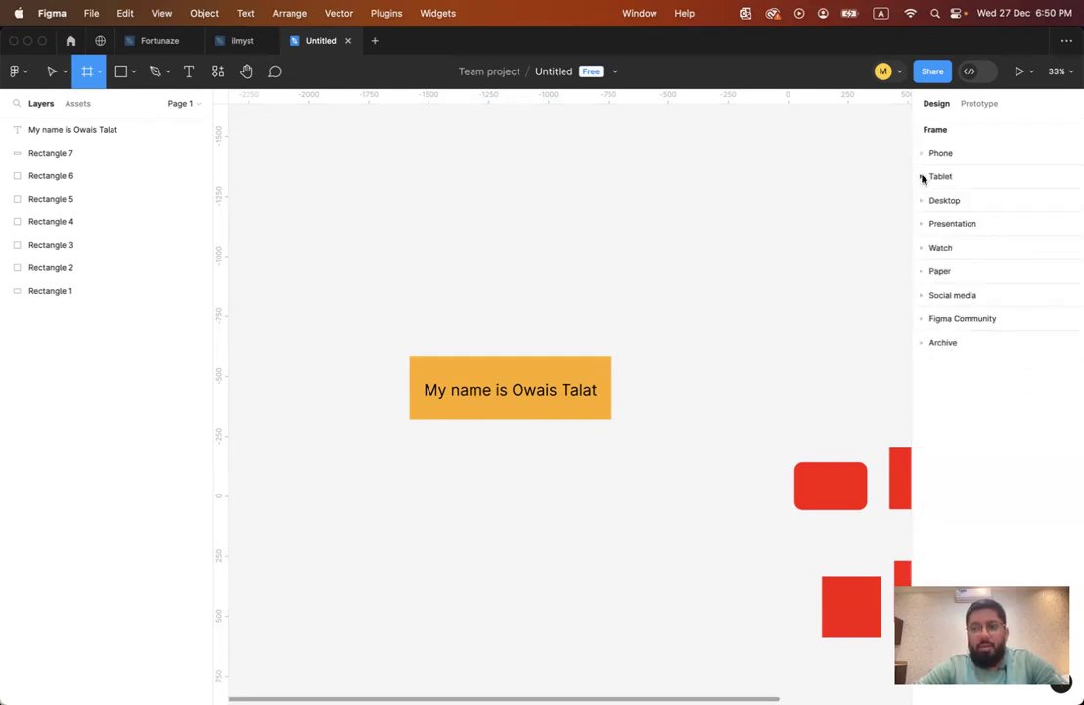
left_click(921, 177)
left_click(920, 177)
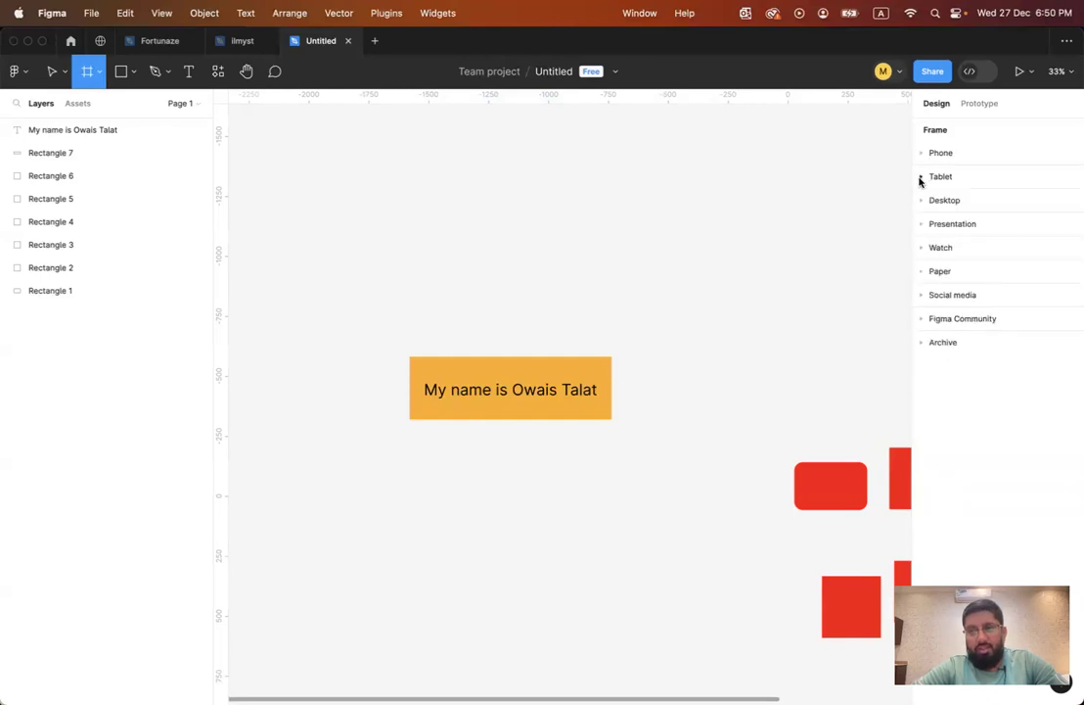
left_click(920, 201)
left_click(920, 201)
left_click(920, 224)
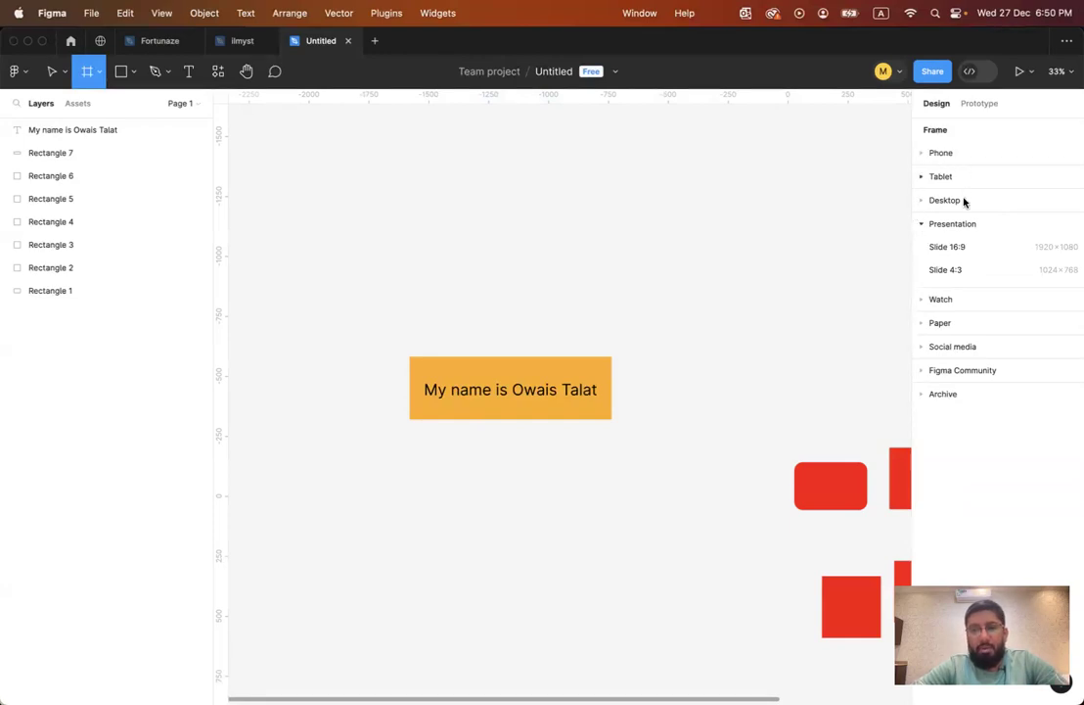
left_click(922, 225)
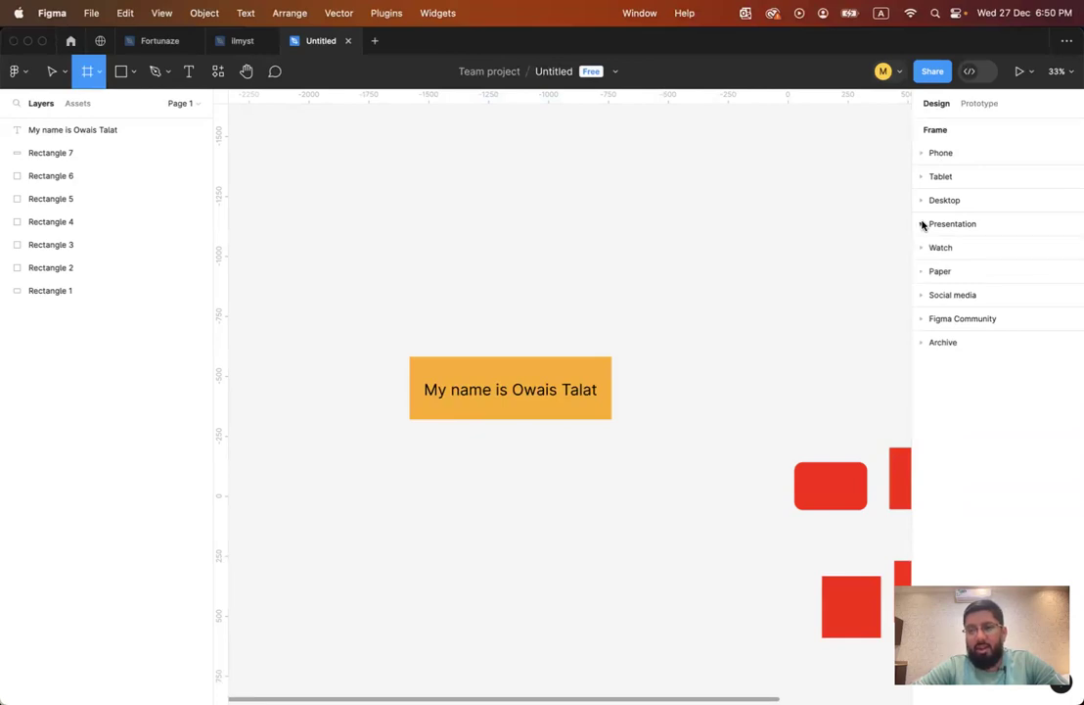
Examine the Social media, Paper, Watch and Presentation frame presets, ending with the Phone presets expanded.
left_click(923, 342)
left_click(921, 296)
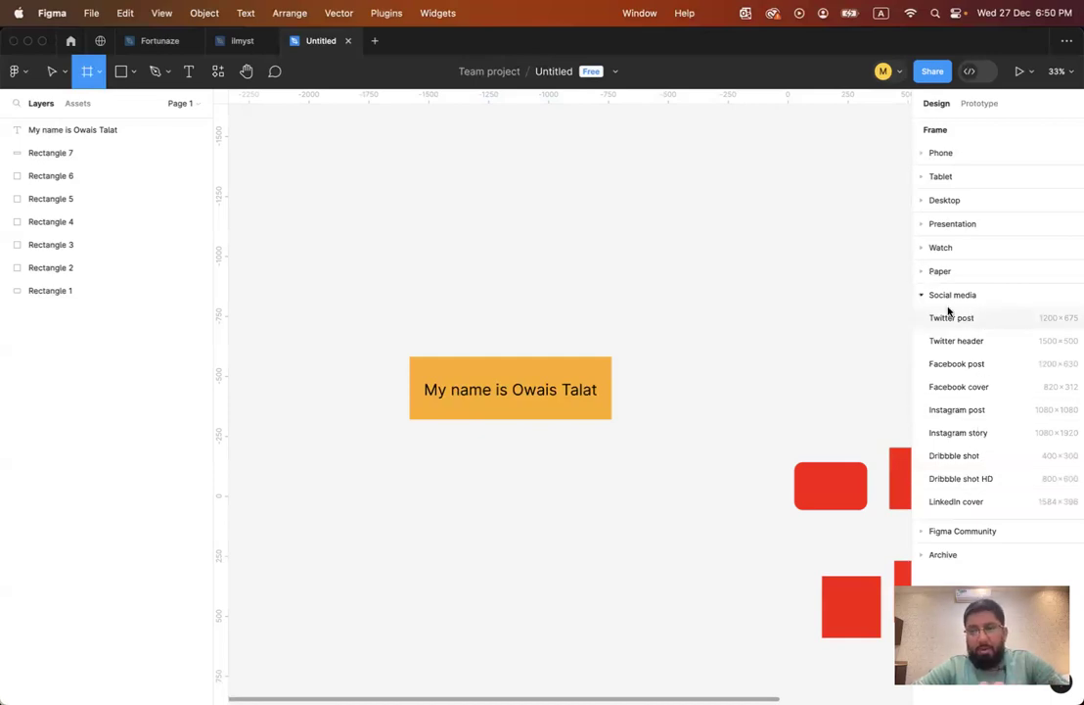
left_click(924, 272)
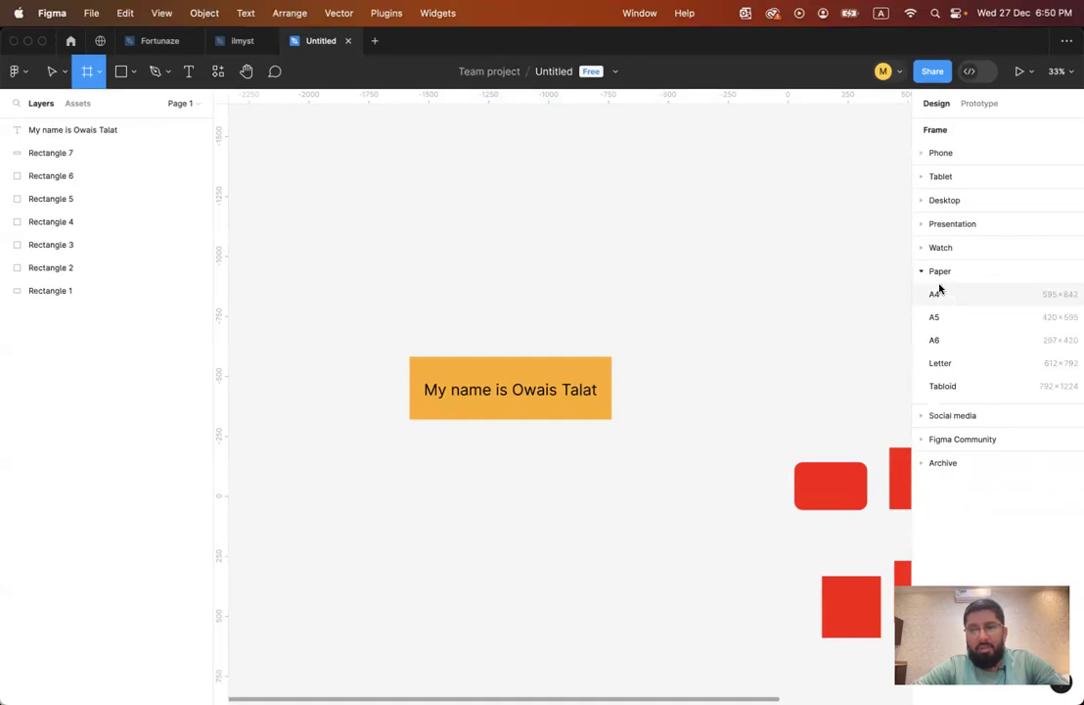
left_click(922, 248)
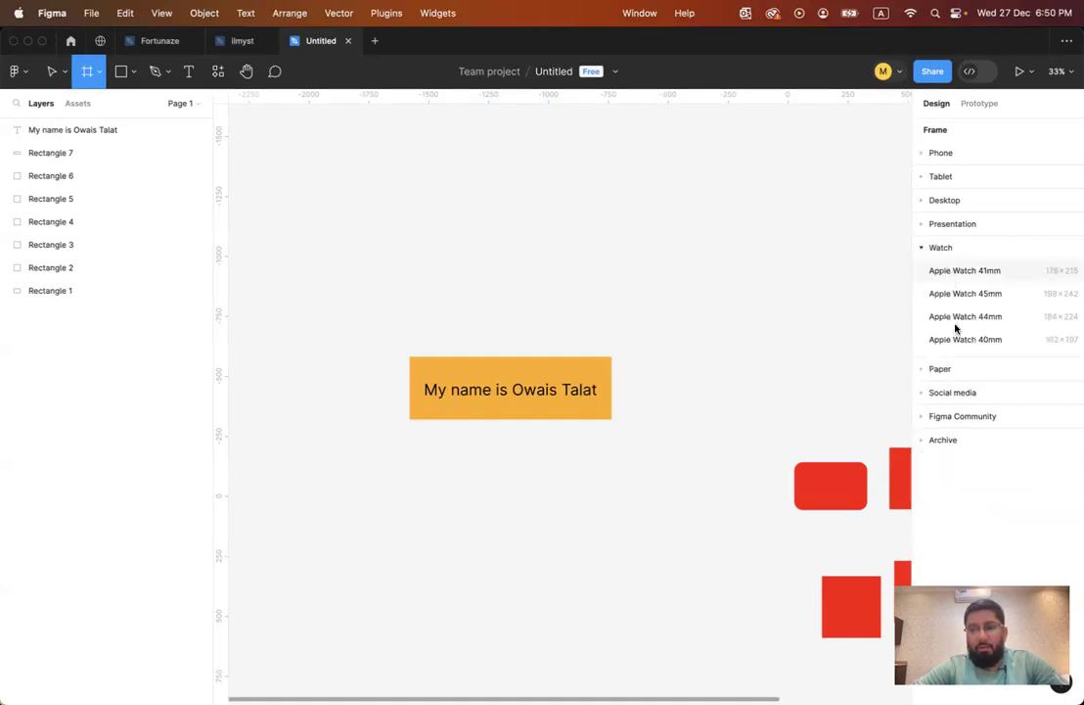
left_click(921, 225)
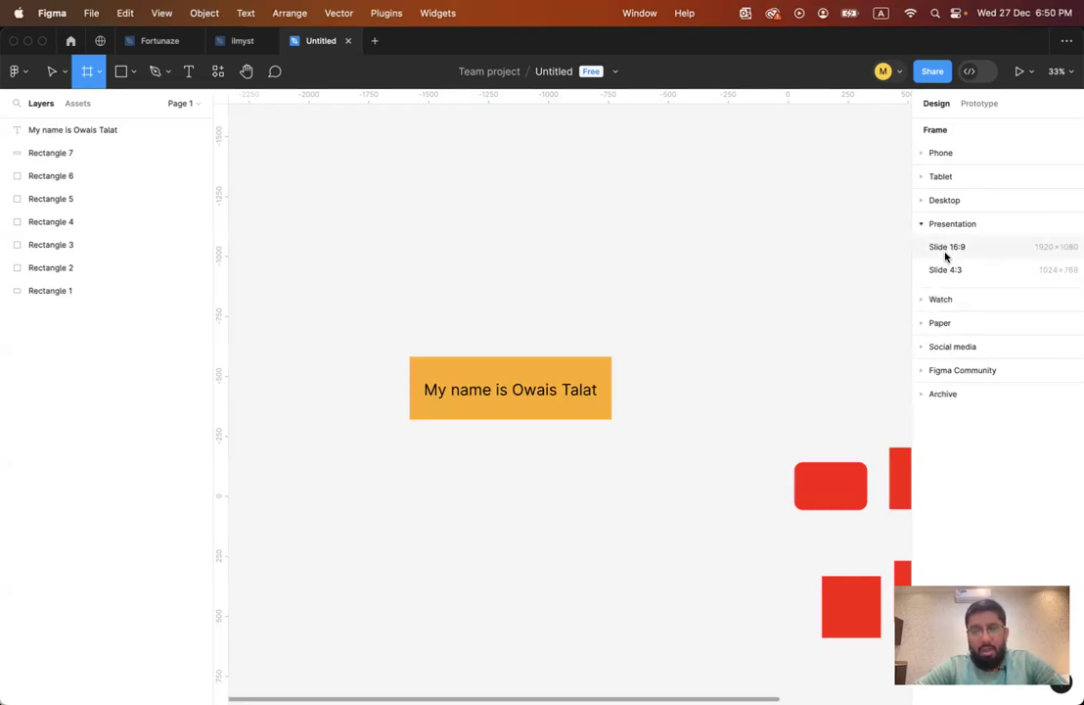
left_click(921, 200)
left_click(923, 177)
left_click(921, 153)
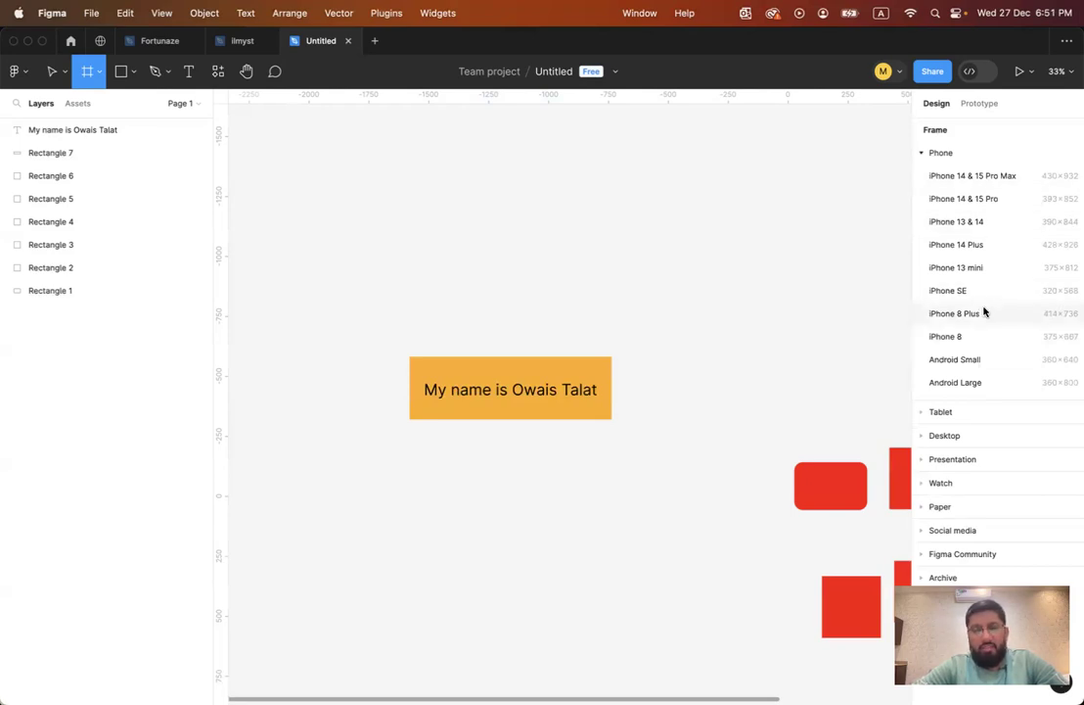
Try placing a frame on the canvas and drawing a portrait one on an empty area, removing each.
left_click(763, 327)
key("super+z")
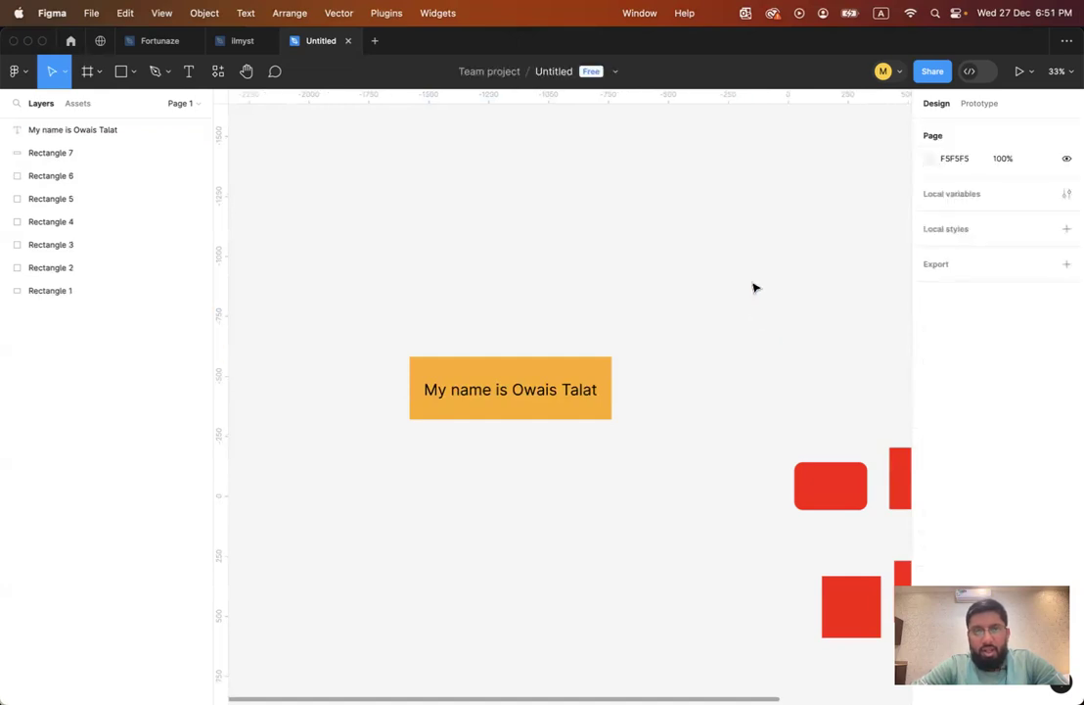
left_click(88, 73)
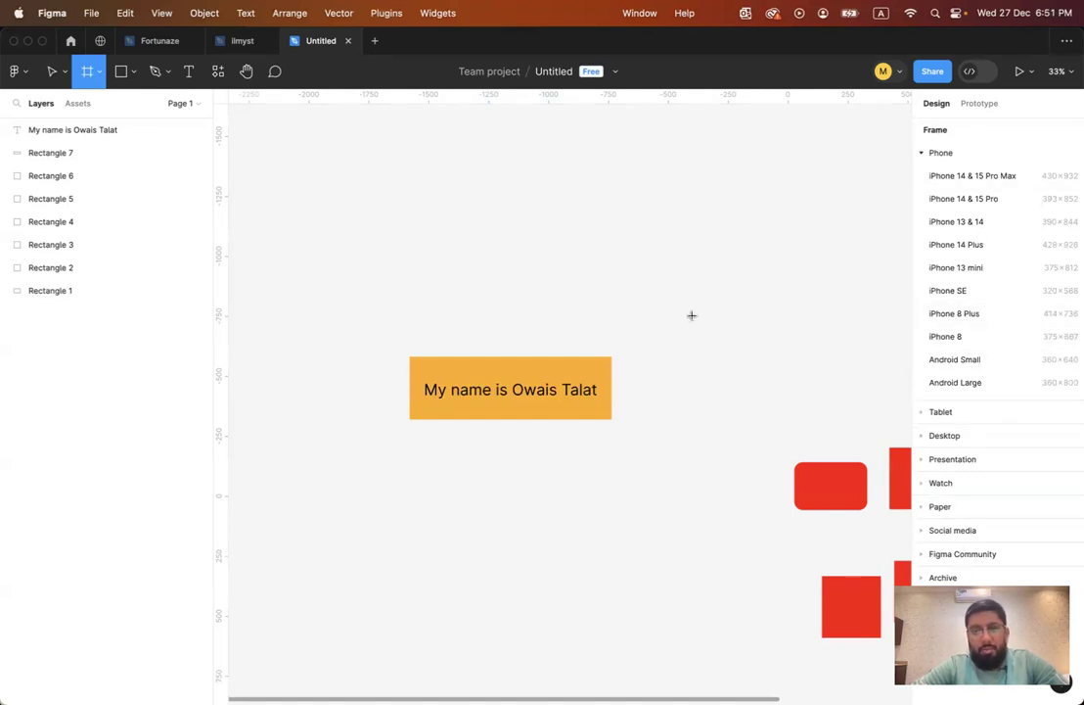
scroll(692, 315, "left", 10)
left_click_drag(437, 191, 681, 551)
key("Delete")
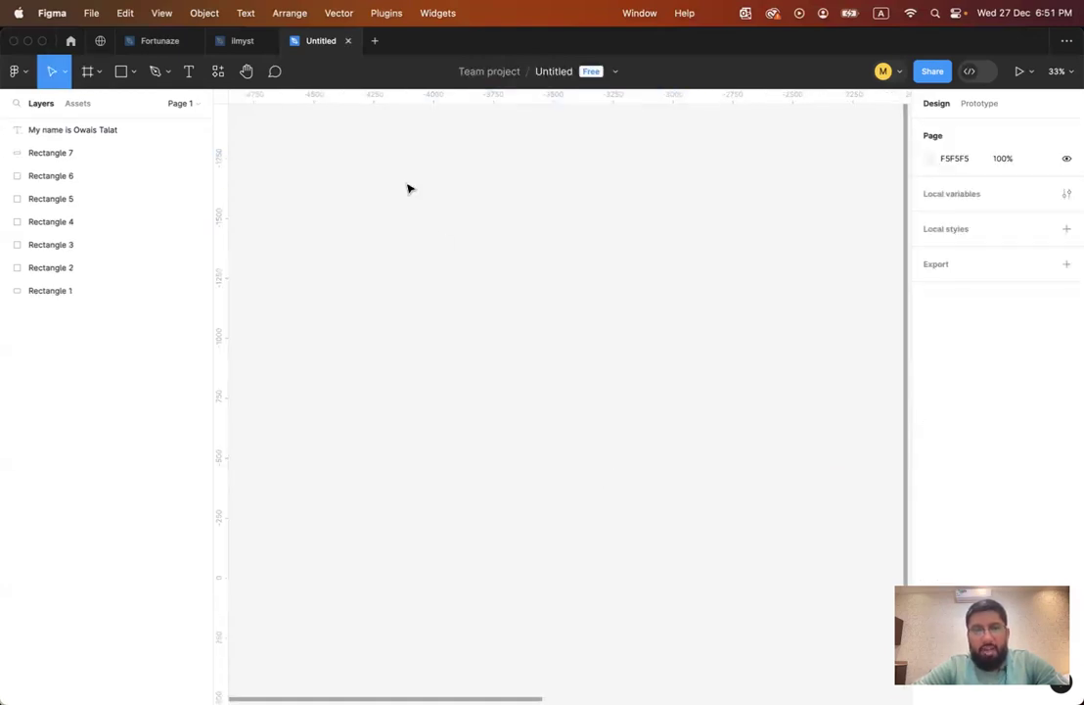
left_click(88, 74)
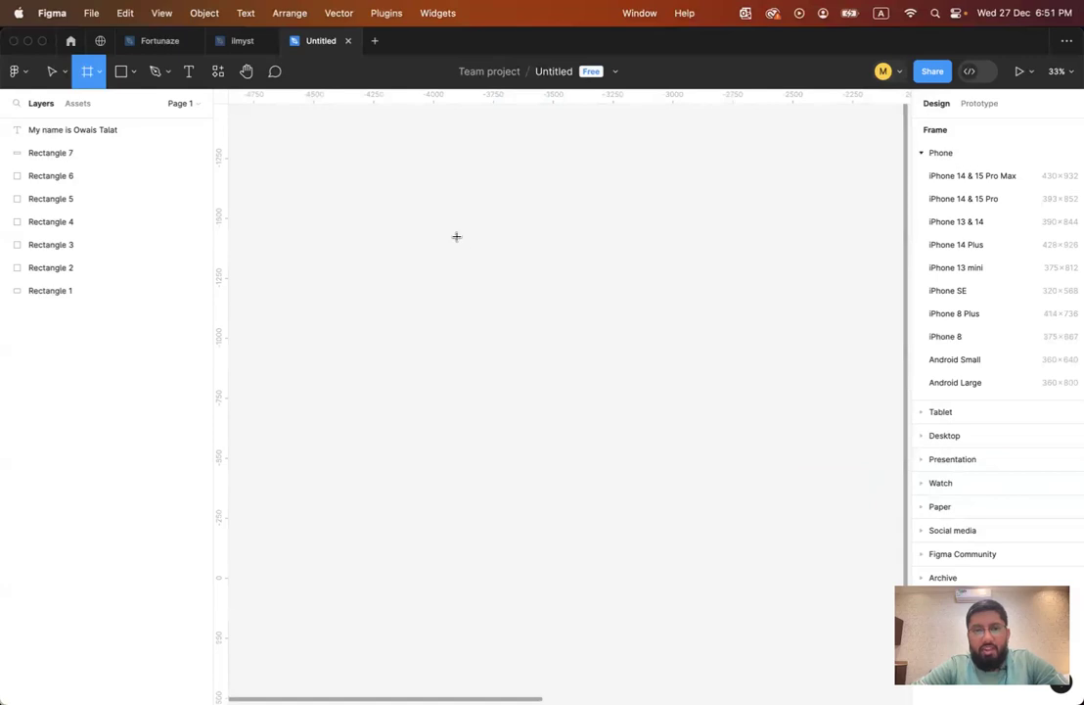
left_click(100, 75)
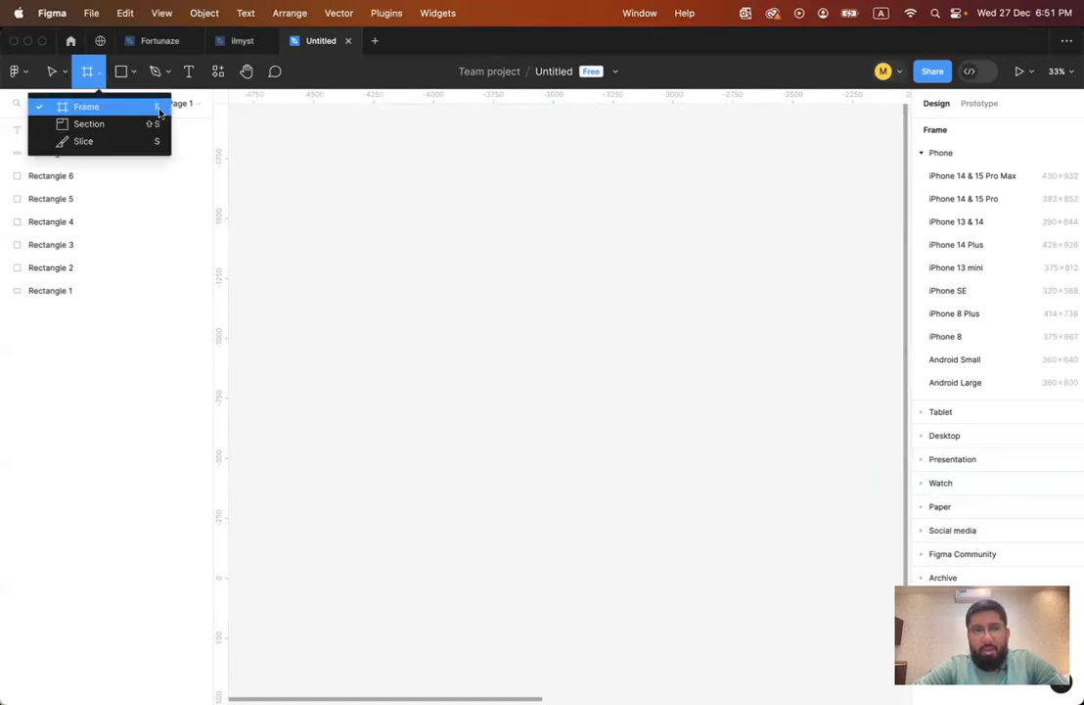
left_click(237, 63)
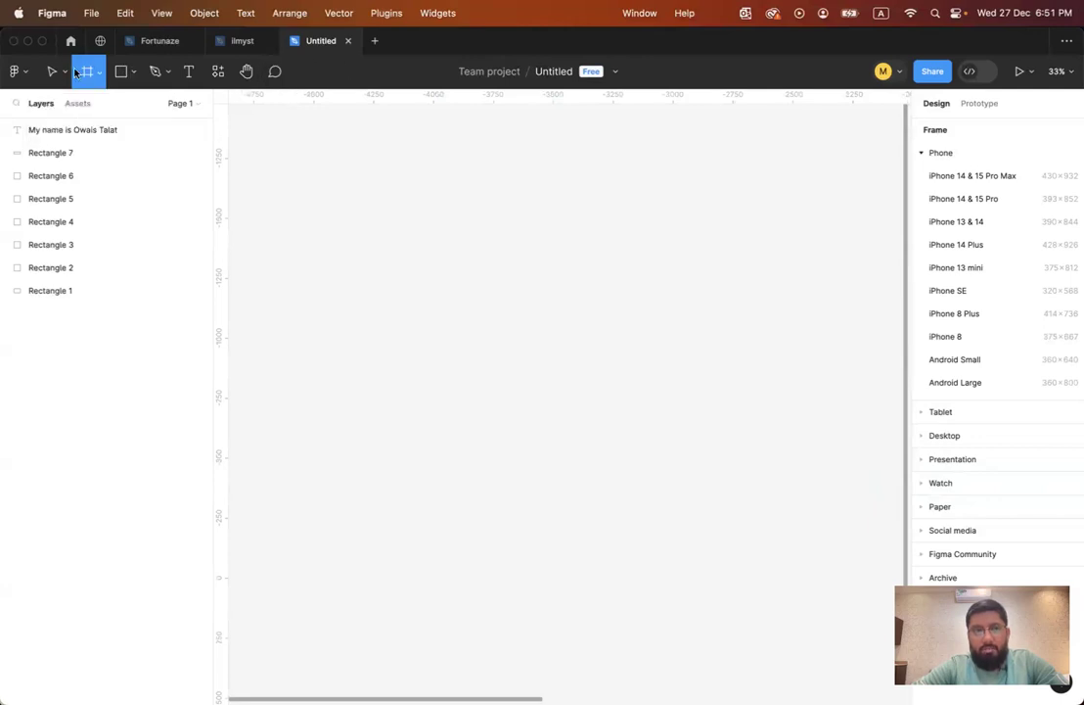
left_click(51, 73)
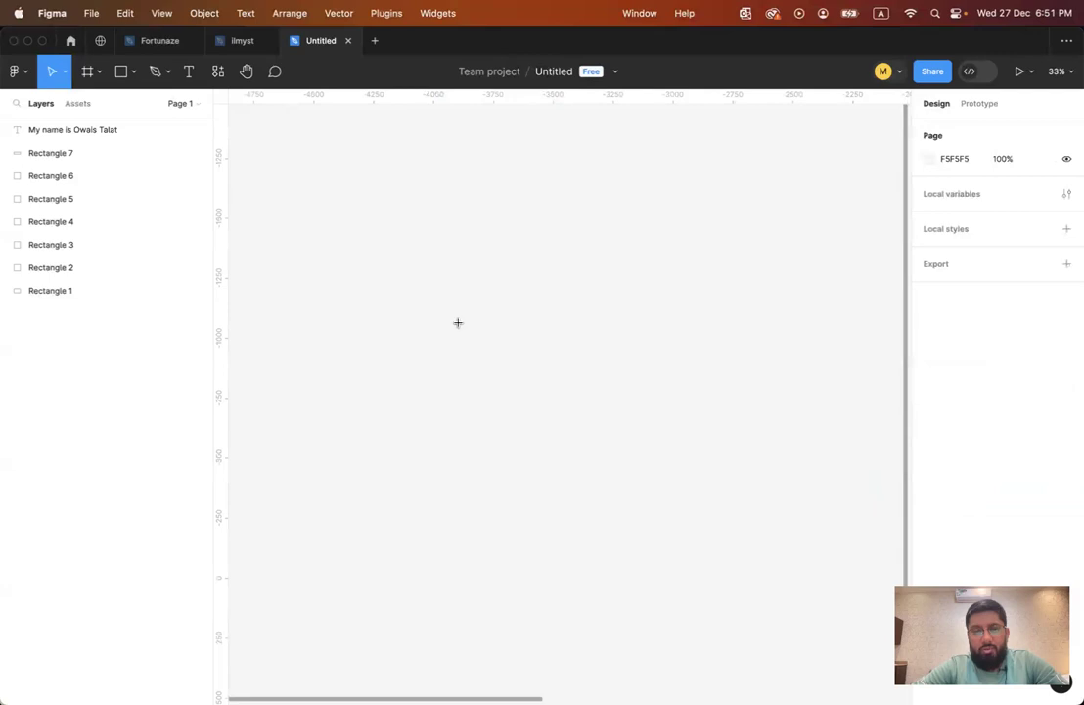
Place a default 100 × 100 frame on the empty canvas and delete it.
key("f")
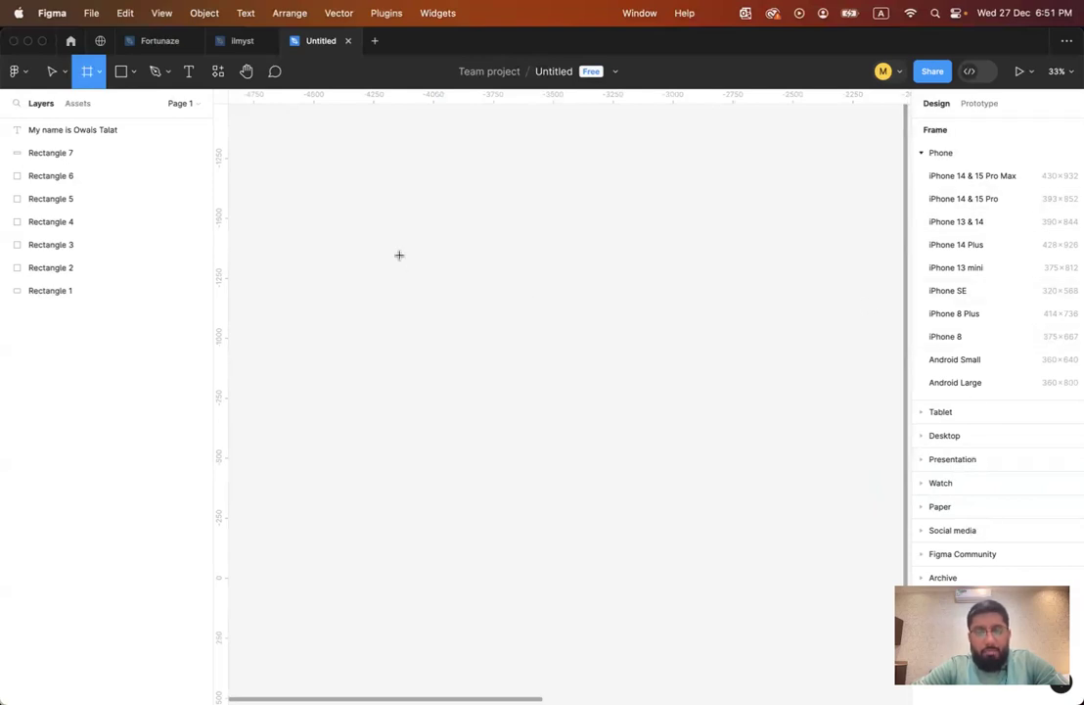
left_click(399, 255)
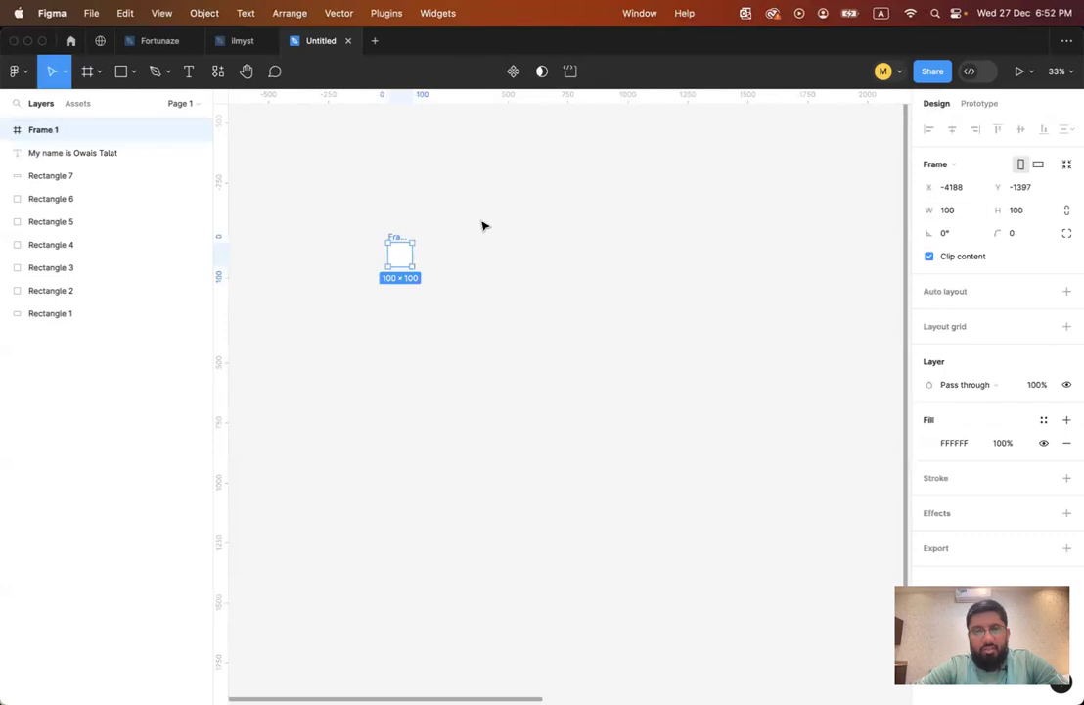
key("Delete")
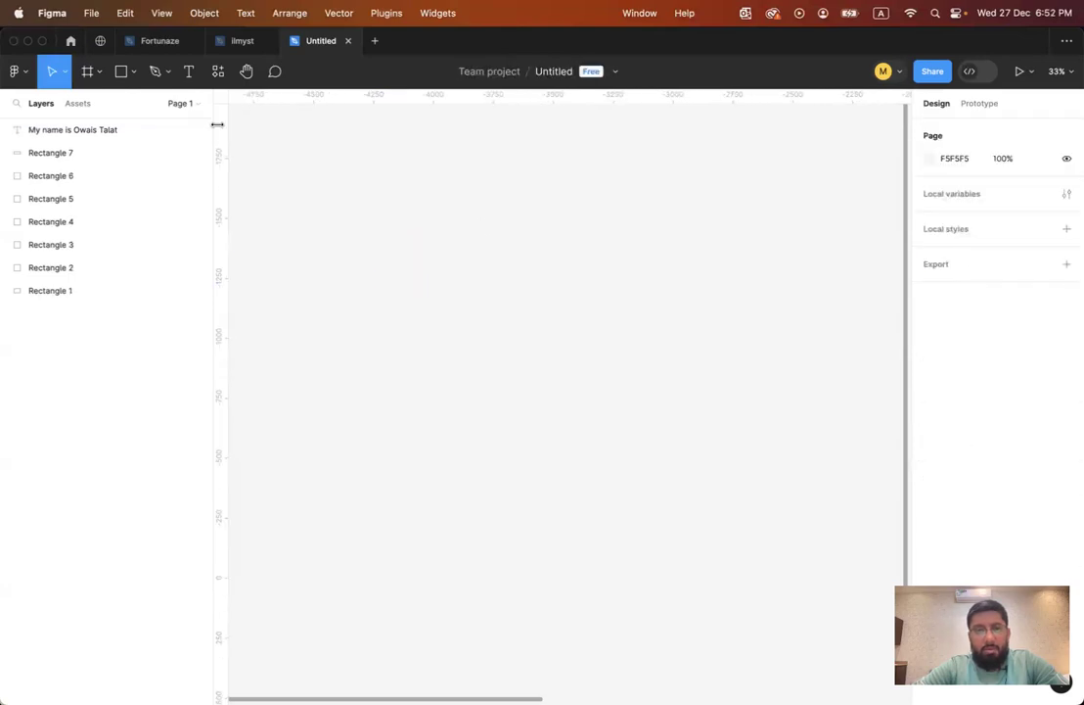
Draw a portrait frame, resize it to about 910 × 1739, and delete it.
left_click(89, 73)
left_click_drag(333, 168, 560, 556)
left_click_drag(615, 616, 549, 586)
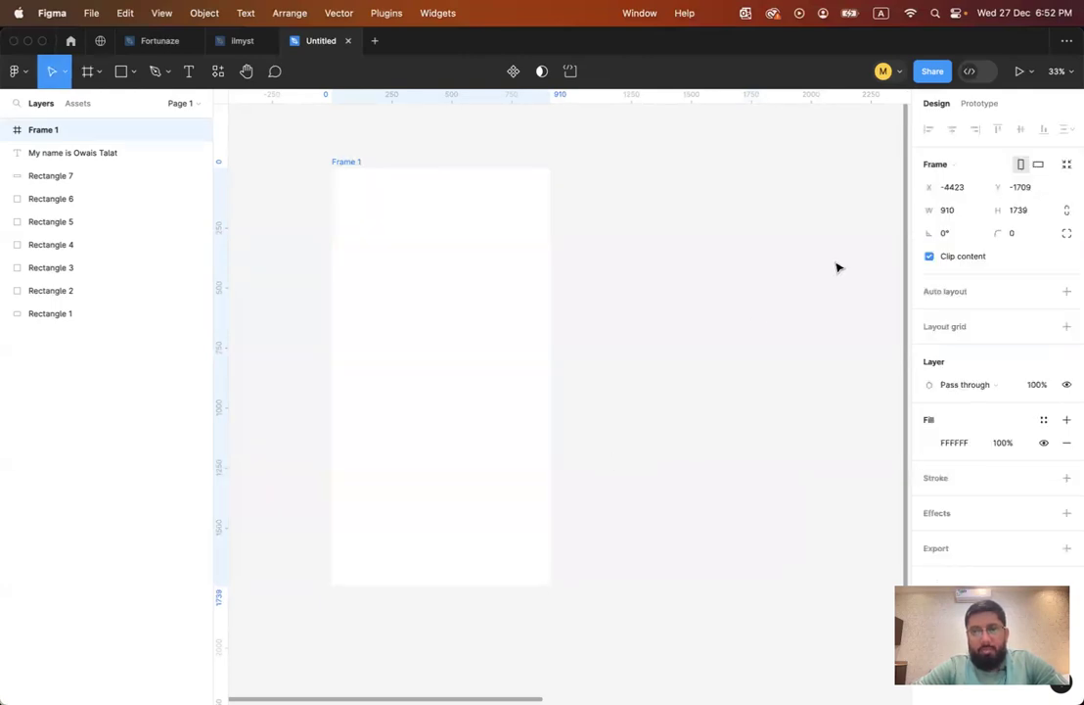
key("Delete")
Create a 390 × 844 frame from the iPhone 13 & 14 preset and delete it.
left_click(88, 70)
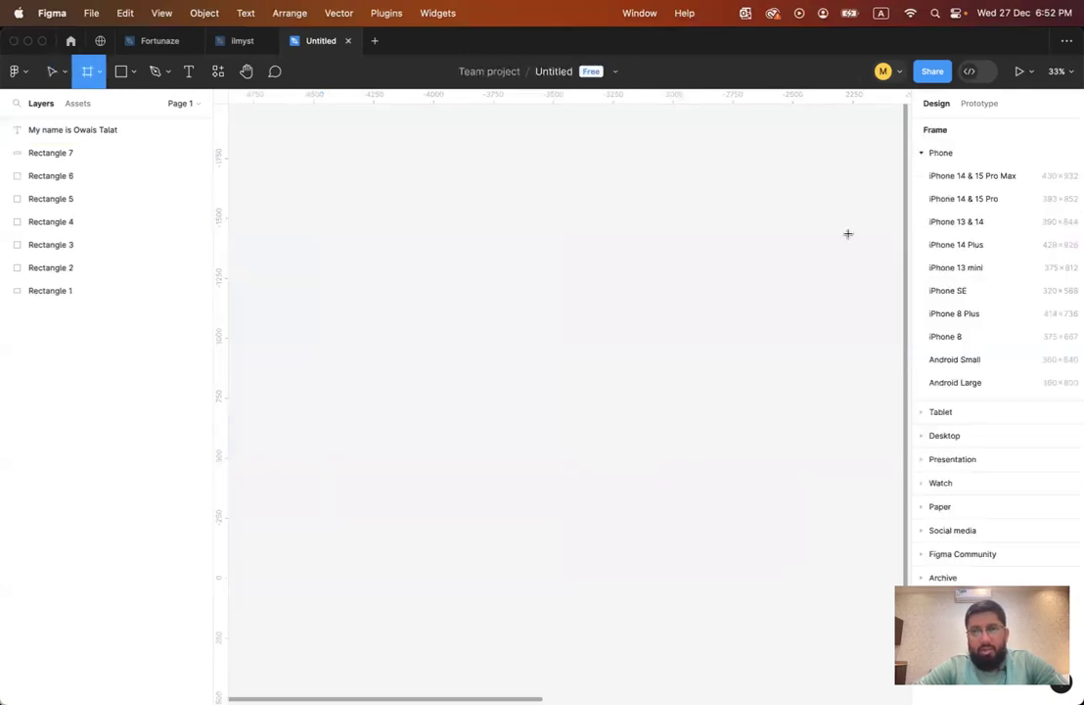
left_click(977, 225)
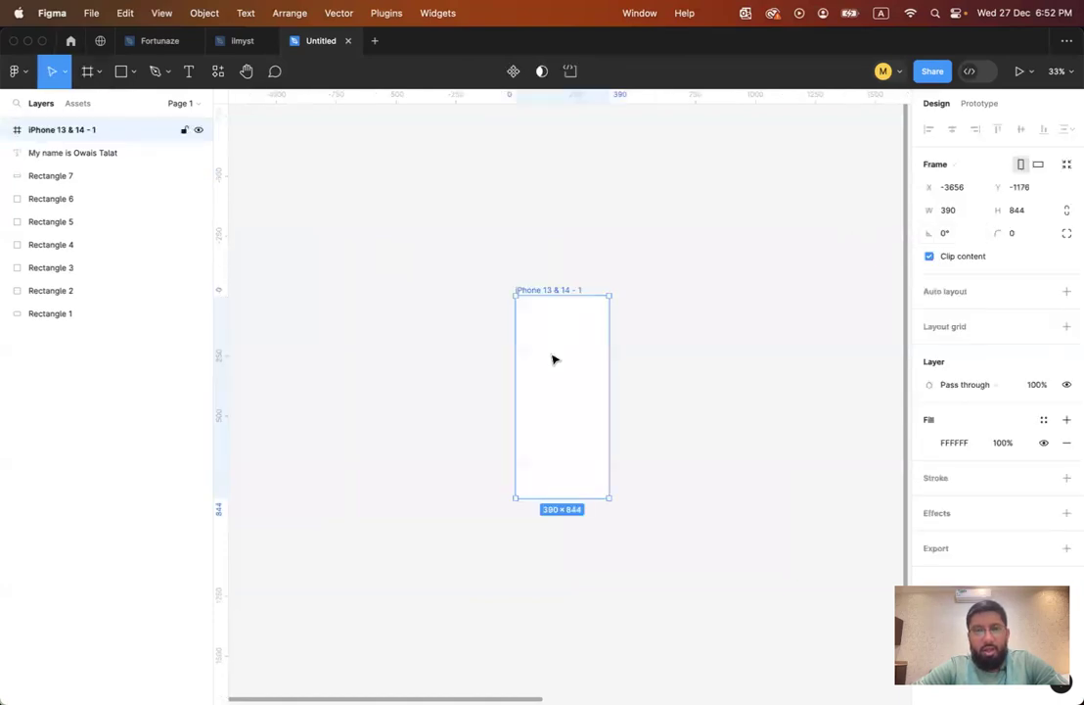
scroll(553, 360, "up", 5)
key("shift+2")
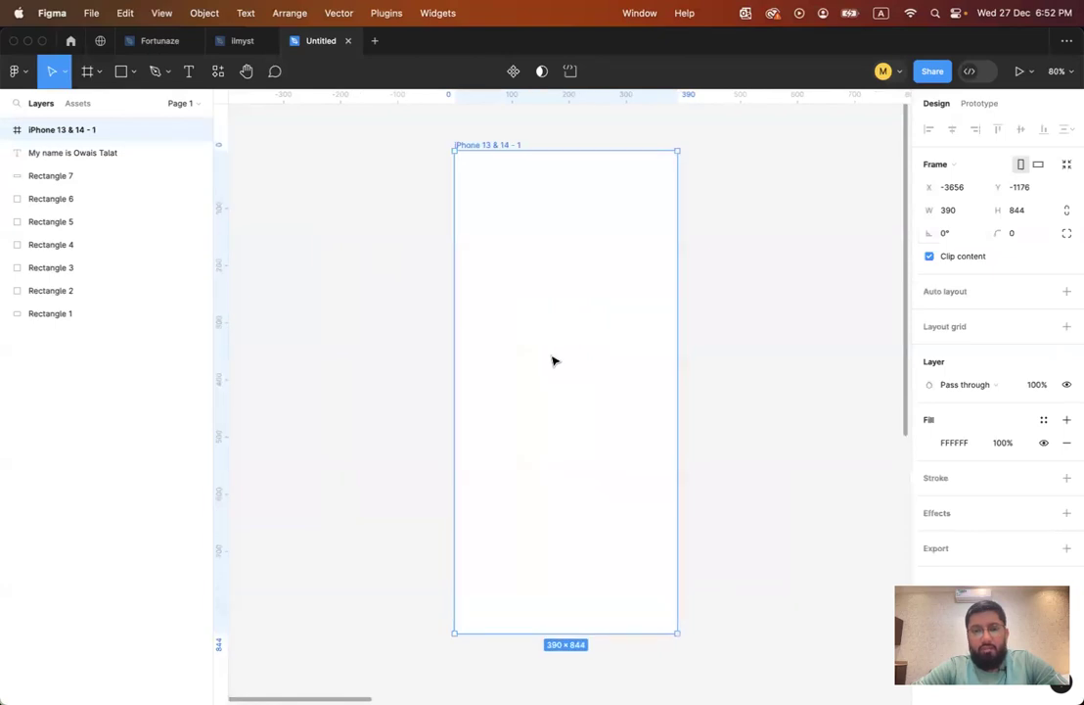
scroll(554, 360, "down", 2)
scroll(553, 360, "right", 2)
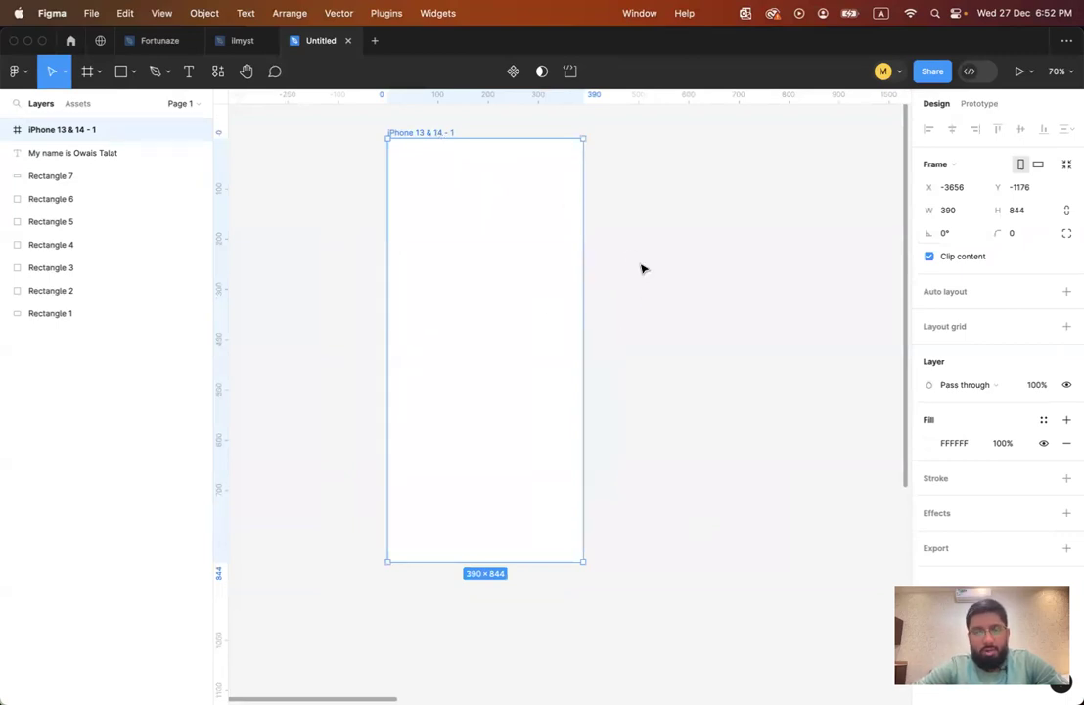
key("BackSpace")
Create a 1440 × 1024 frame on the empty canvas from the Desktop preset in the Desktop category.
left_click(88, 72)
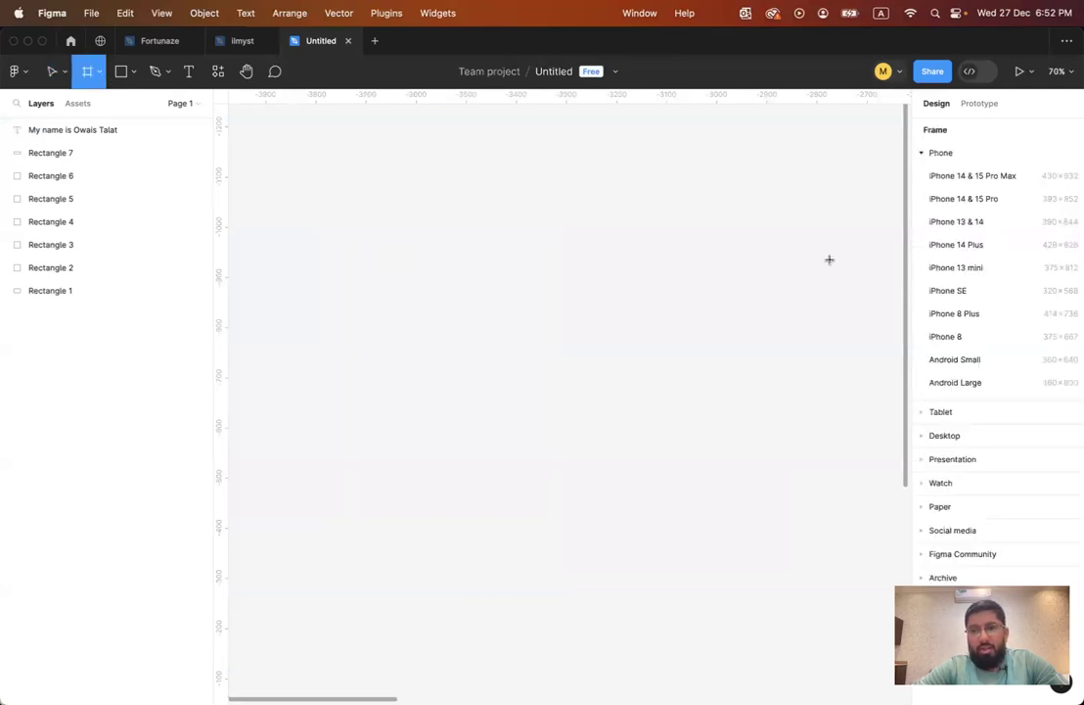
left_click(930, 437)
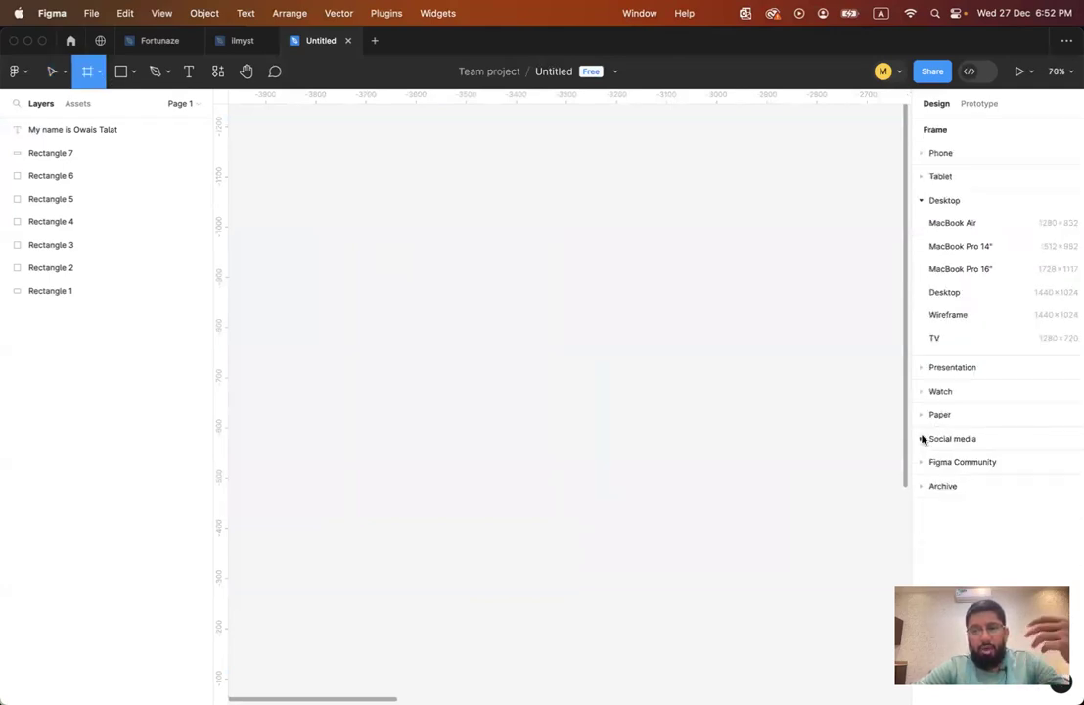
left_click(945, 292)
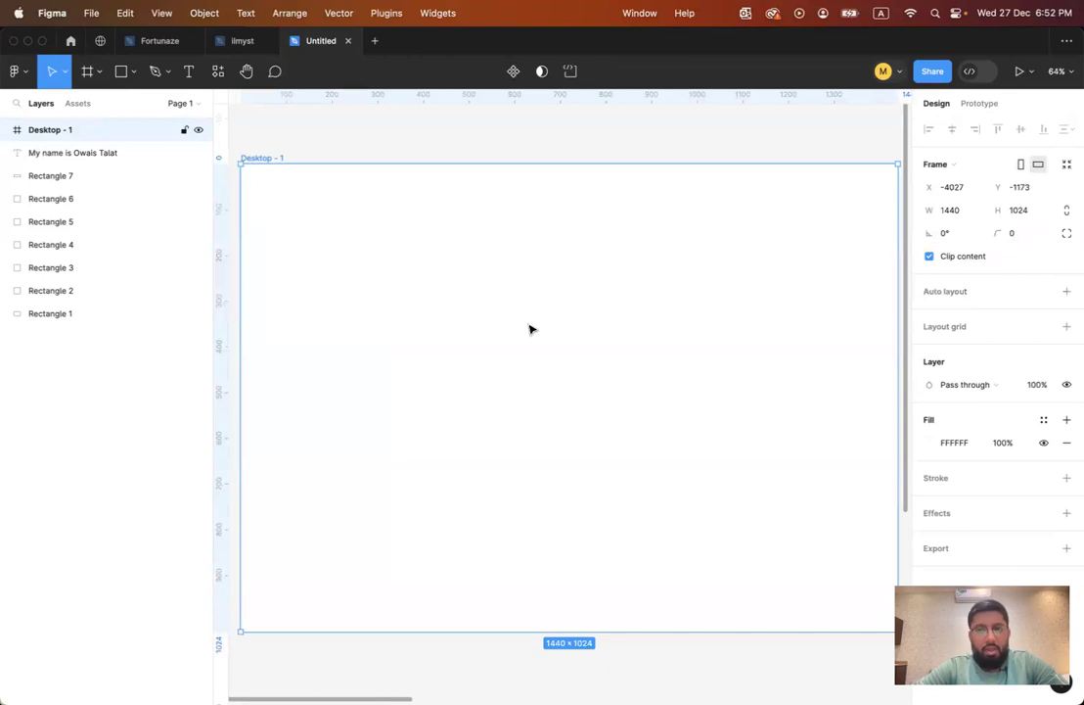
scroll(529, 329, "down", 3)
scroll(530, 329, "left", 2)
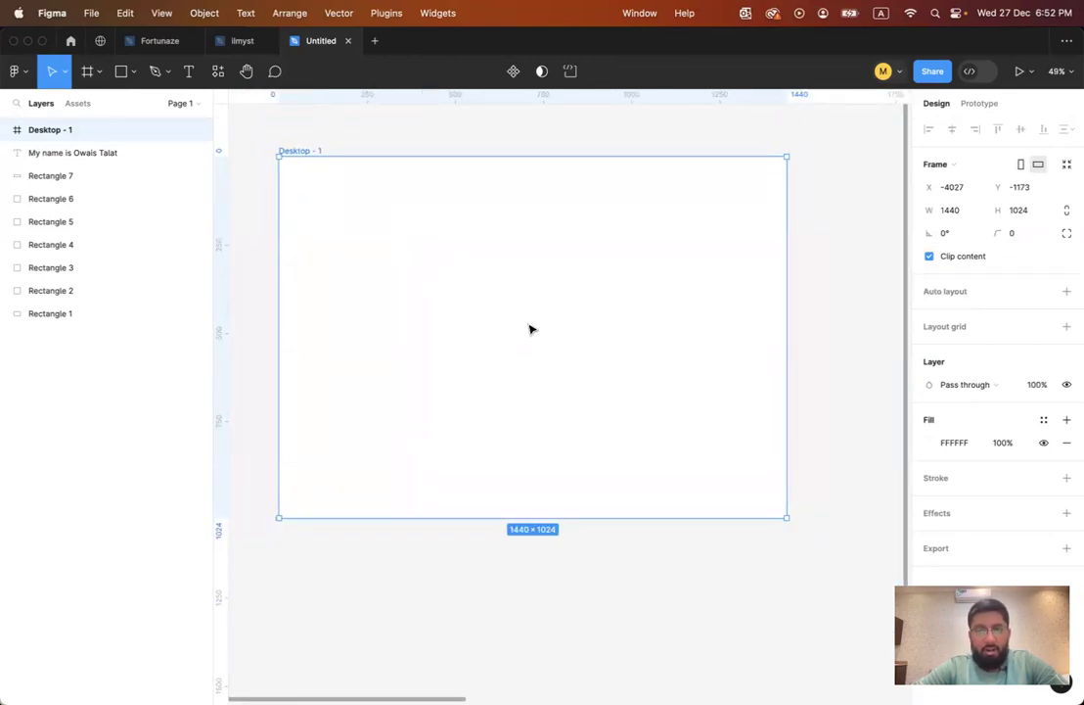